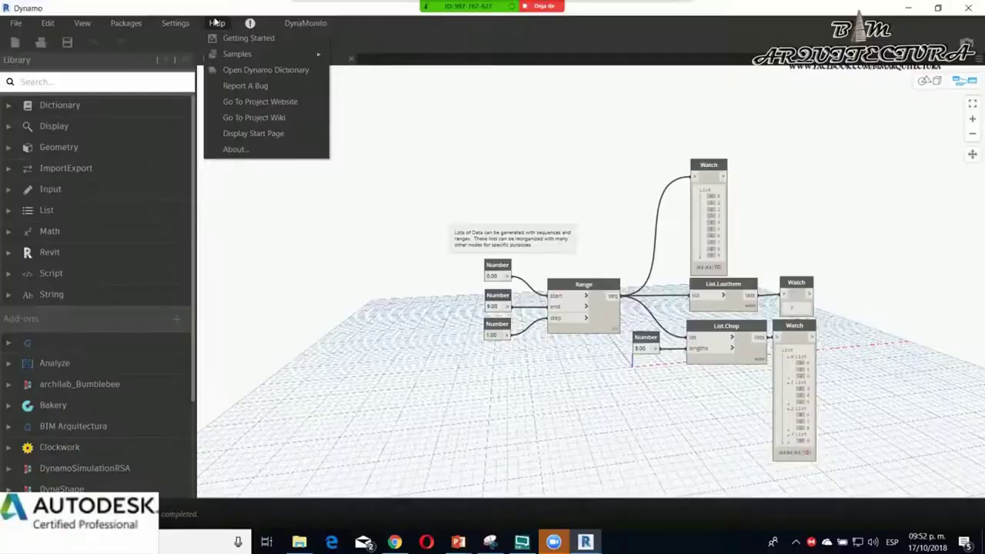
# Open the Getting Started with Dynamo guide from the Help menu
pyautogui.click(251, 38)
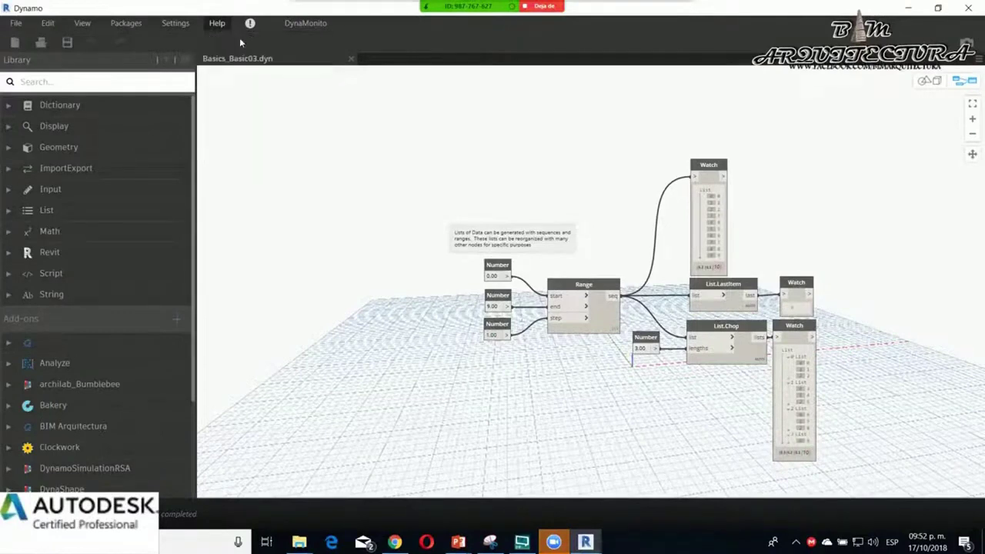
# Advance through The Building Blocks of Dynamo to the Node Anatomy: Input, Output, Previews slide
pyautogui.click(702, 229)
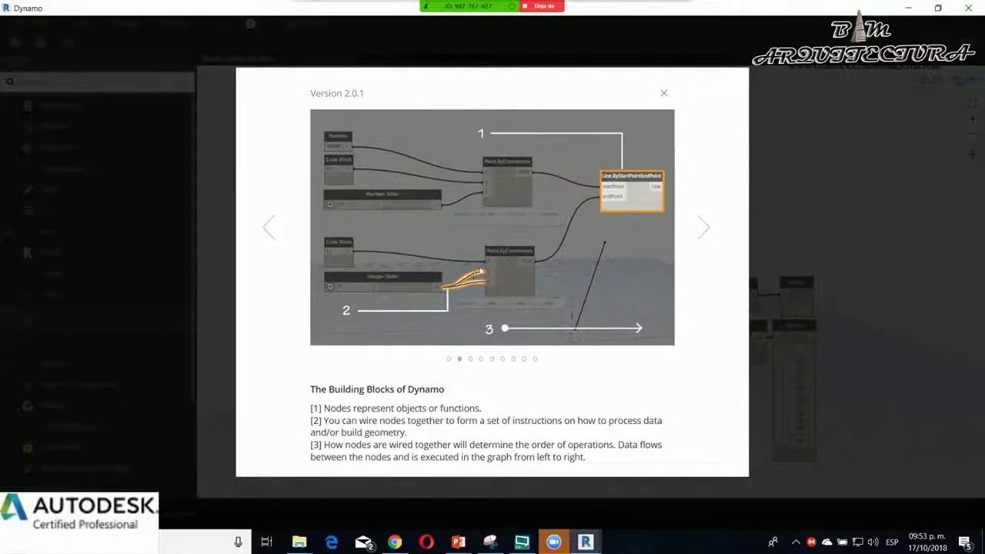
pyautogui.click(700, 236)
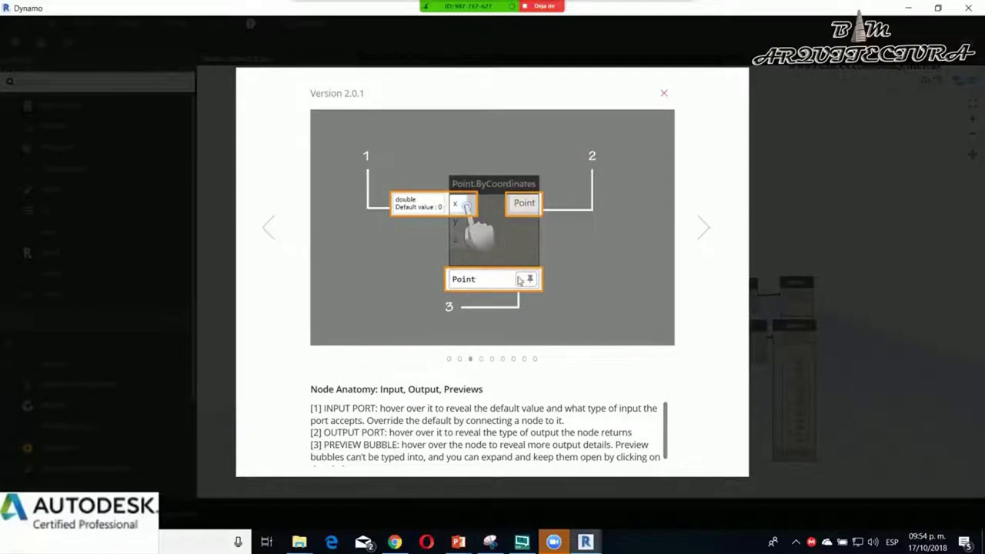
# Page through Finding and Placing Nodes, Wiring Nodes, Tips and Tricks and Need More Help?, then finish the guide
pyautogui.click(703, 227)
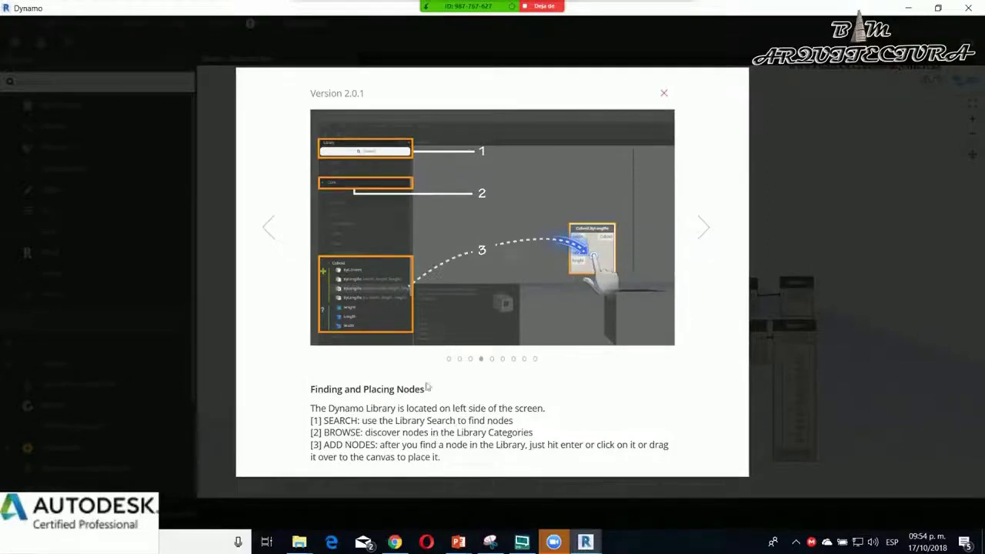
pyautogui.click(704, 227)
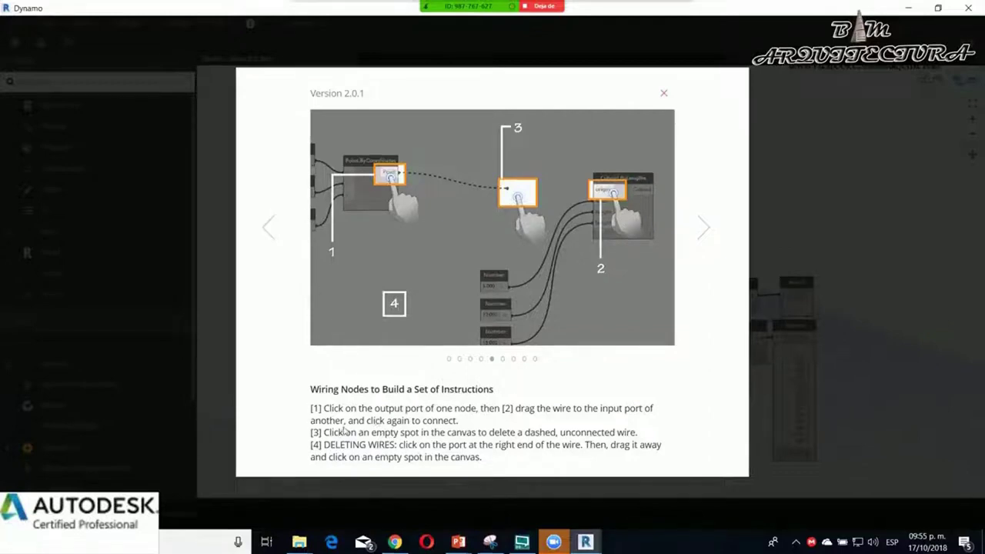
pyautogui.click(703, 226)
pyautogui.click(704, 227)
pyautogui.click(706, 227)
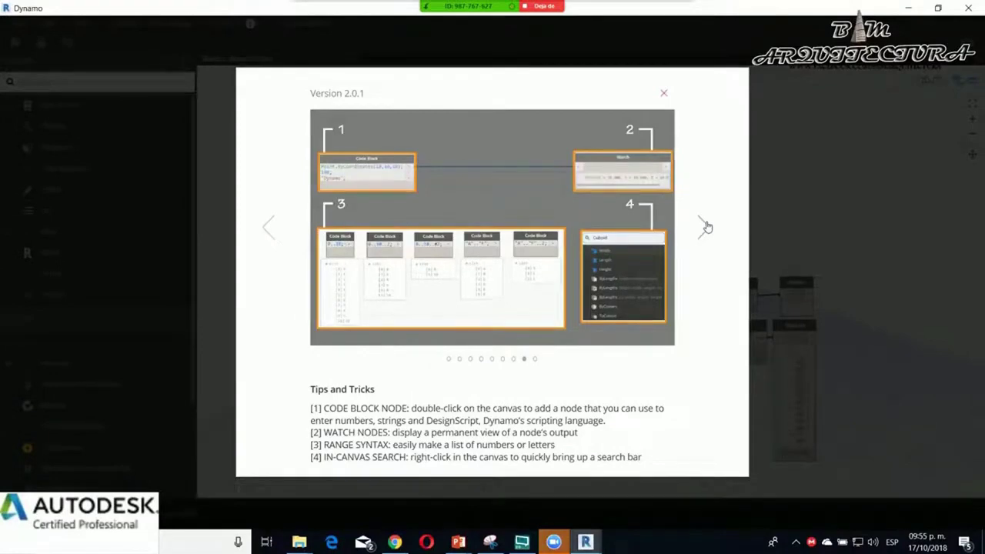
pyautogui.click(706, 227)
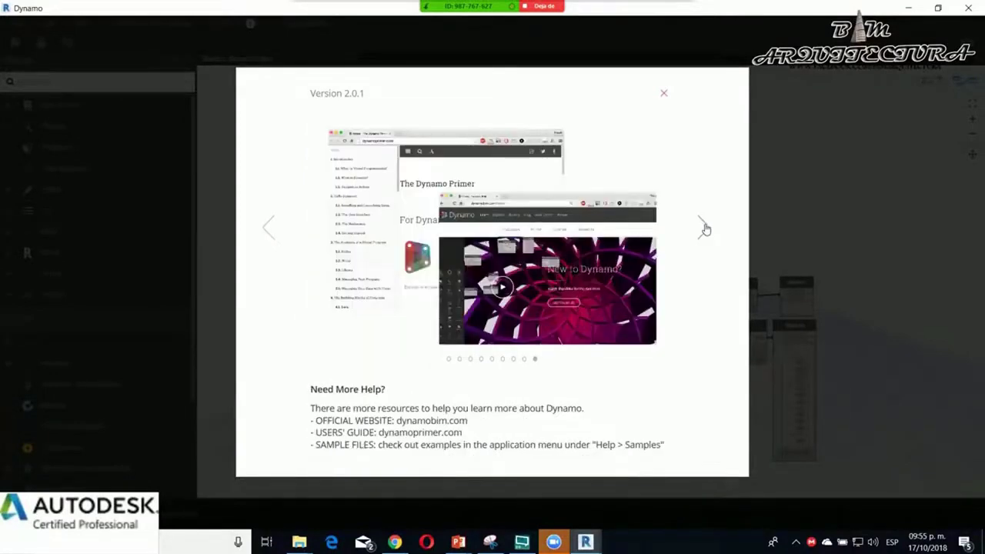
pyautogui.click(705, 228)
# Close the Getting Started guide and close the Package Manager page in Chrome
pyautogui.press('Escape')
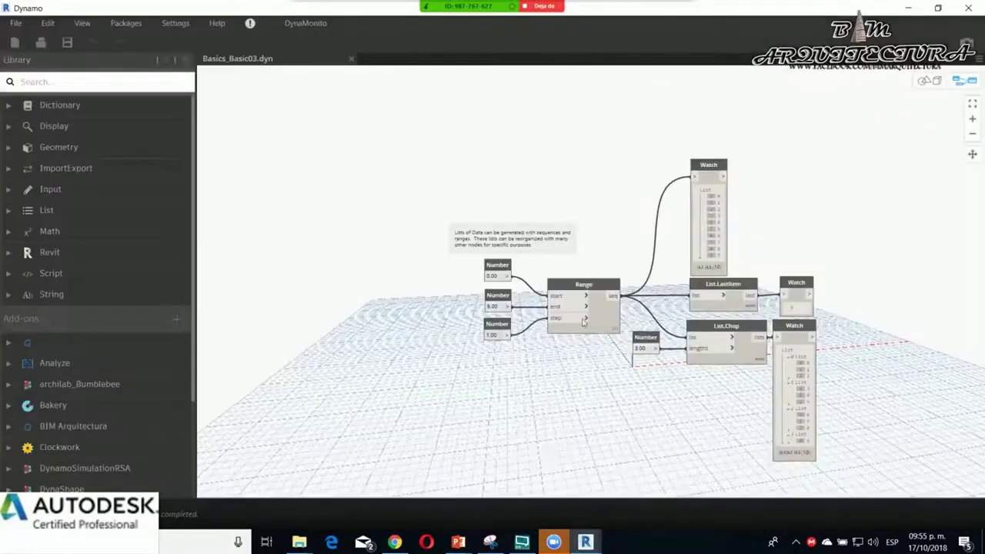
pyautogui.click(394, 542)
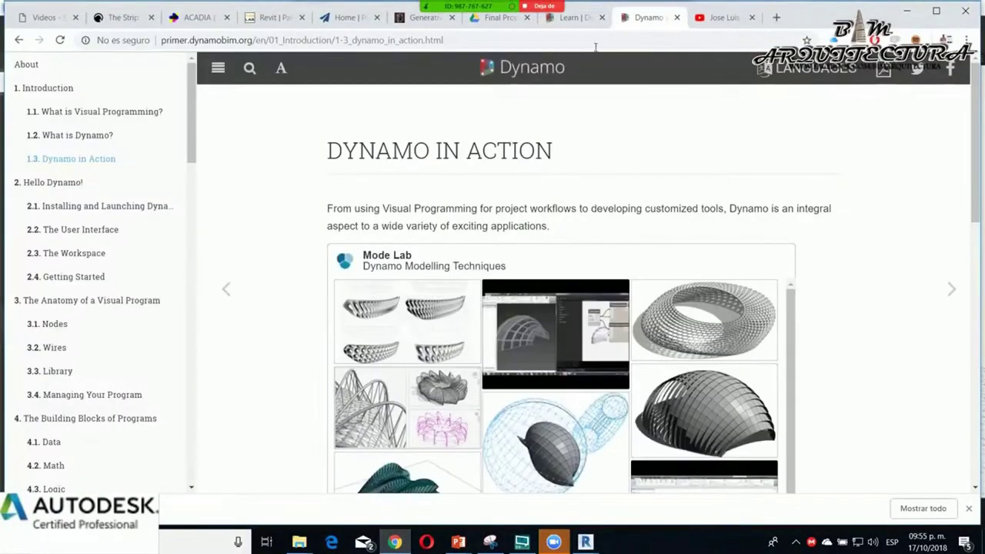
pyautogui.click(676, 18)
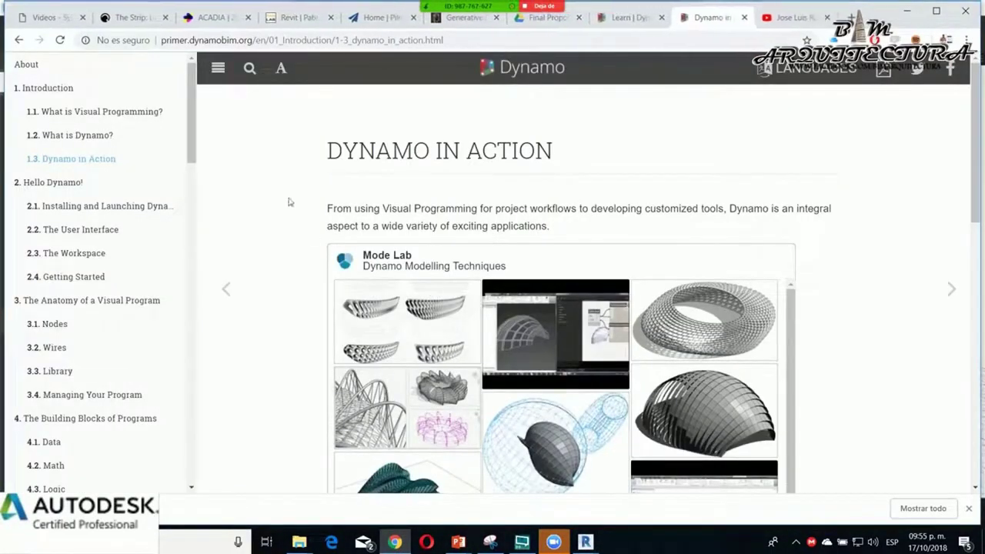
# Scroll through the Dynamo Primer's Dynamo in Action gallery, then minimize Chrome
pyautogui.scroll(-3, 847, 385)
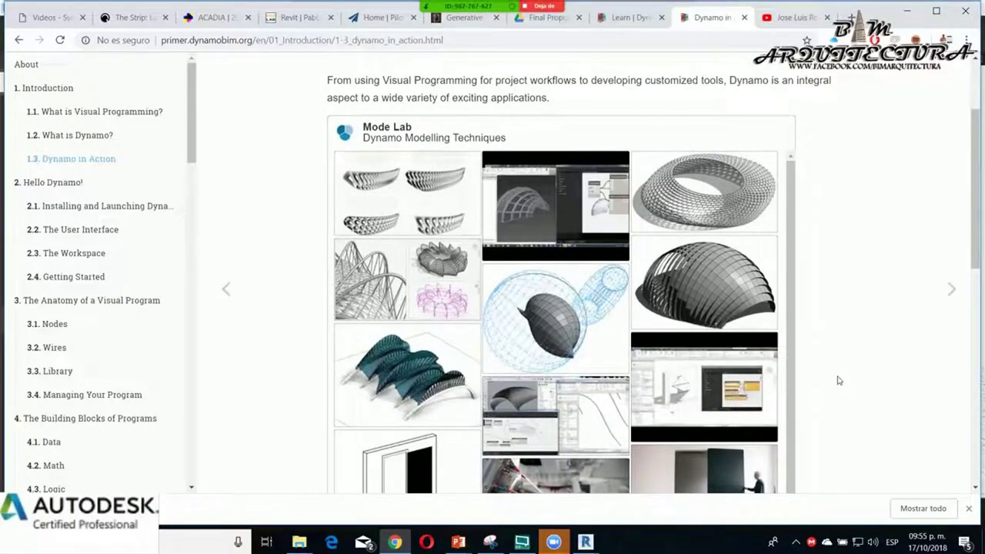
pyautogui.scroll(-1, 613, 267)
pyautogui.scroll(-3, 613, 268)
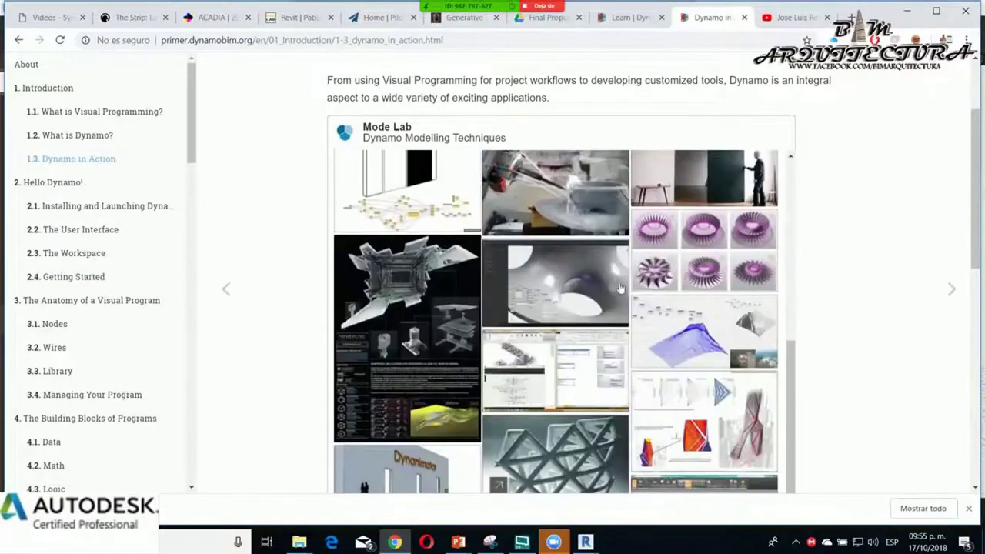
pyautogui.scroll(-3, 616, 292)
pyautogui.scroll(-3, 620, 323)
pyautogui.scroll(-3, 626, 370)
pyautogui.scroll(-5, 626, 370)
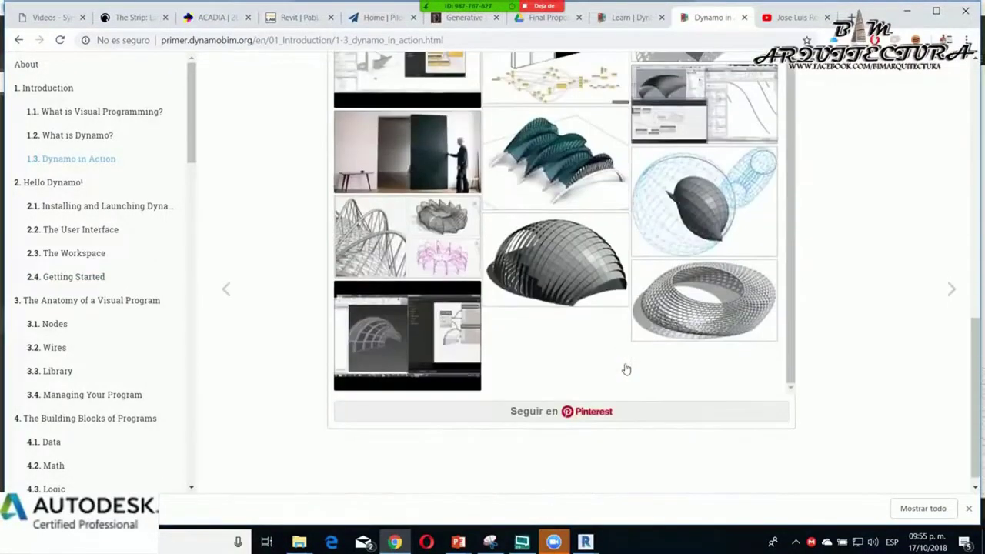
pyautogui.scroll(3, 626, 370)
pyautogui.scroll(2, 626, 369)
pyautogui.scroll(2, 626, 369)
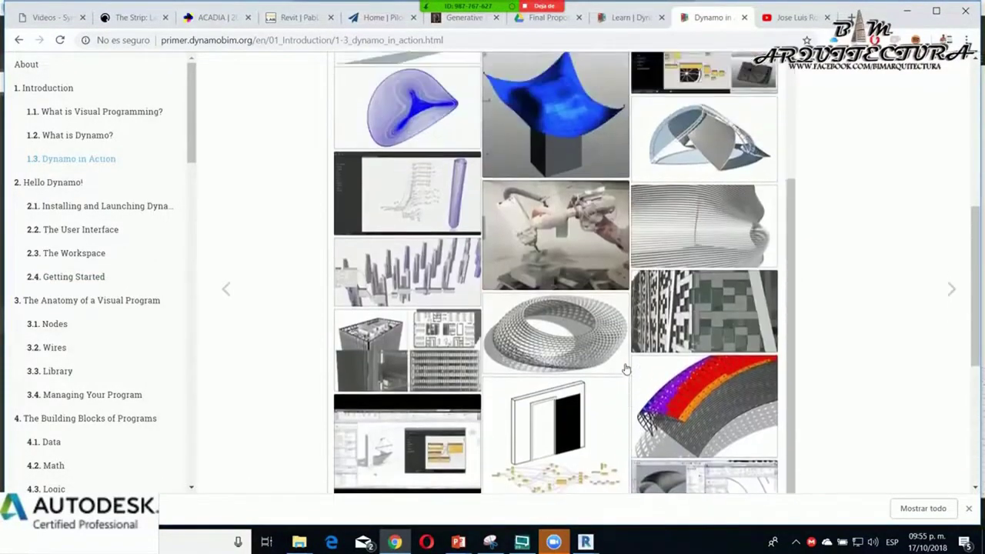
pyautogui.scroll(3, 626, 367)
pyautogui.click(908, 11)
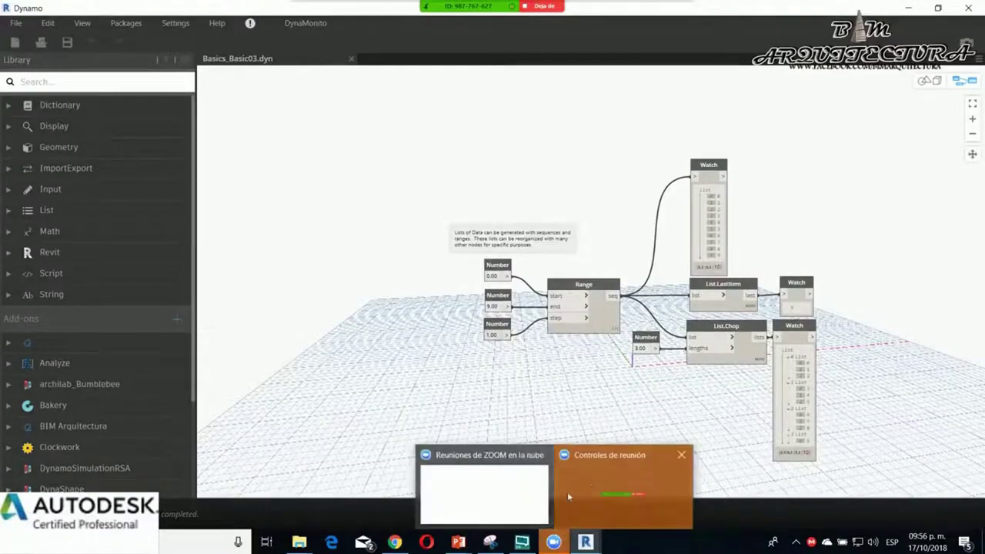
pyautogui.moveTo(553, 542)
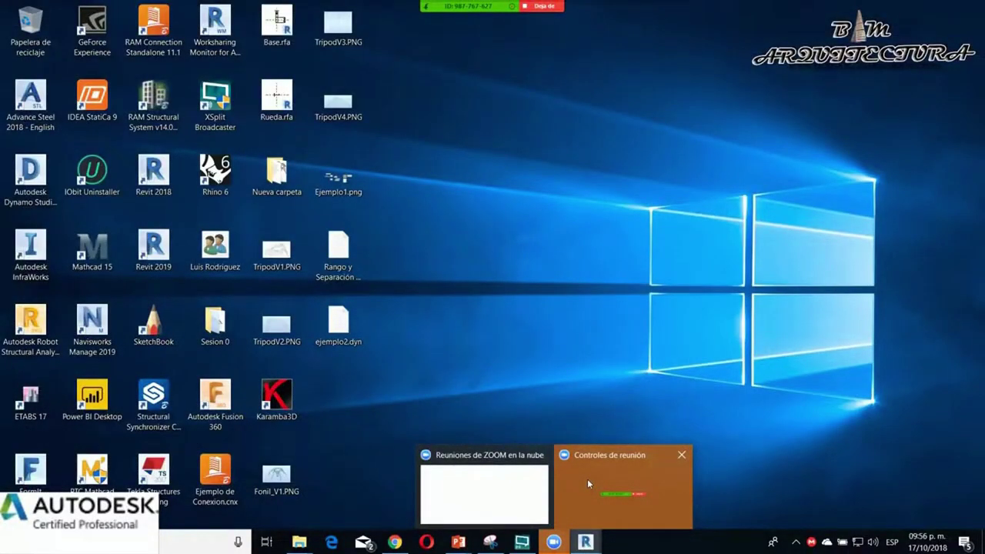
# Dismiss the Zoom preview, open the meeting chat, and bring up Dynamo's Core samples list
pyautogui.click(588, 483)
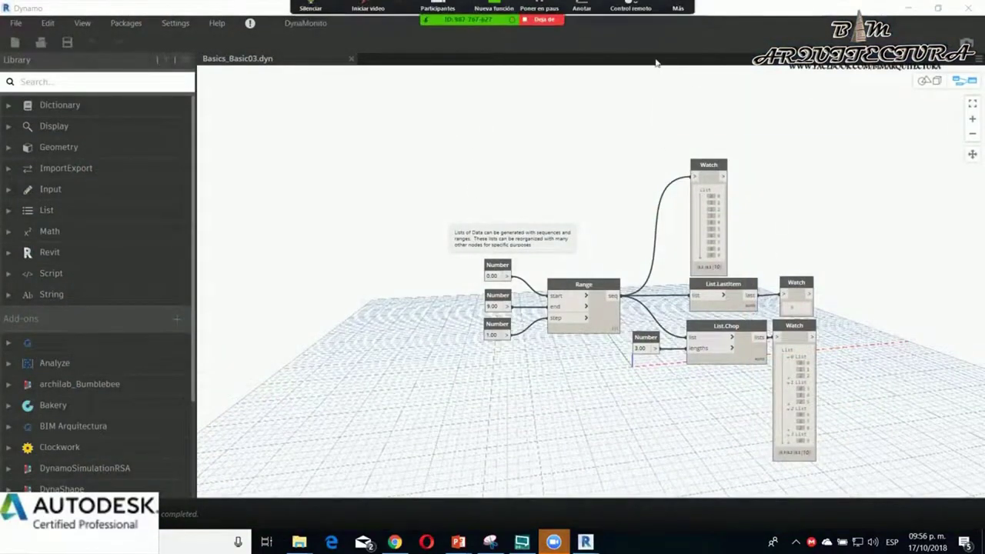
pyautogui.click(678, 7)
pyautogui.click(679, 21)
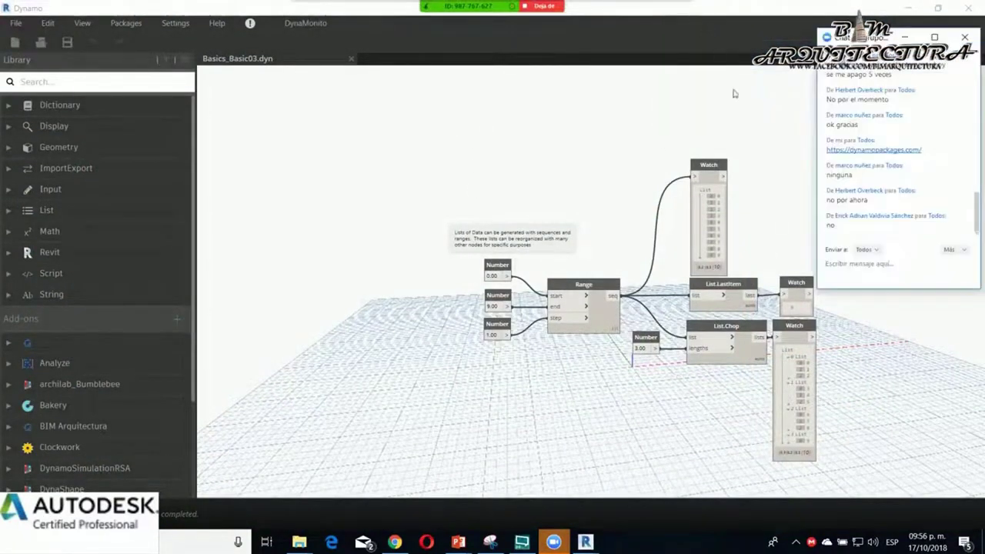
pyautogui.click(217, 23)
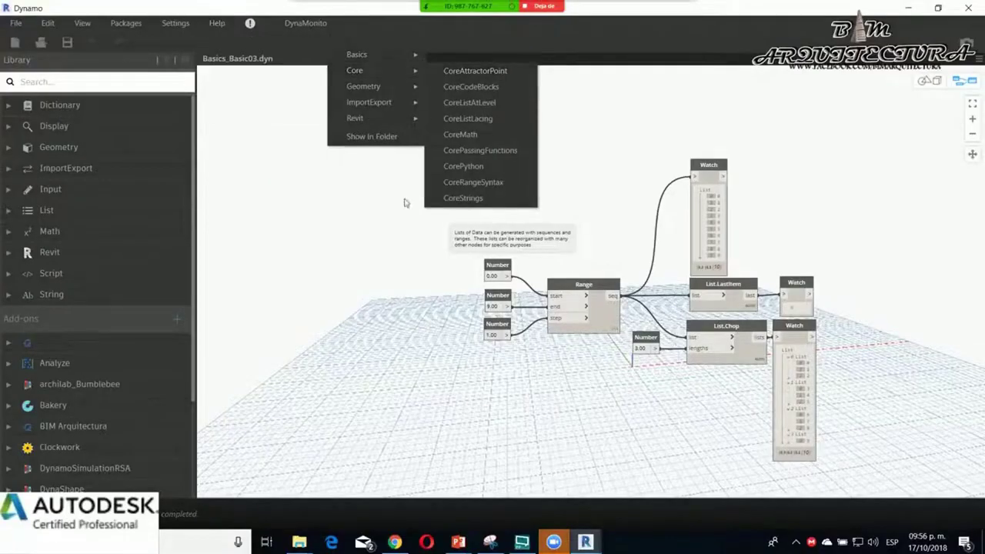
# Open the Core_AttractorPoint sample and zoom in on its graph
pyautogui.click(475, 70)
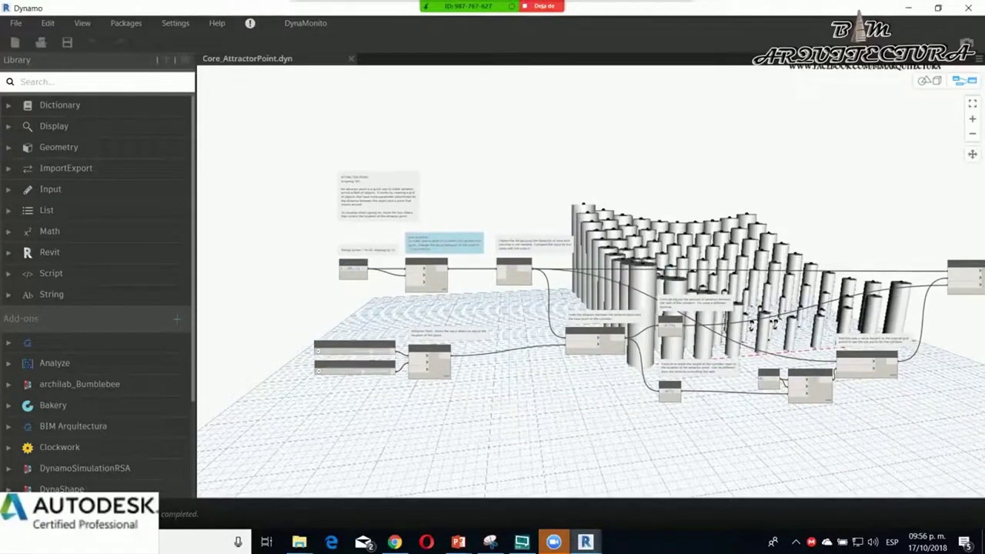
pyautogui.scroll(2, 339, 371)
pyautogui.scroll(2, 339, 371)
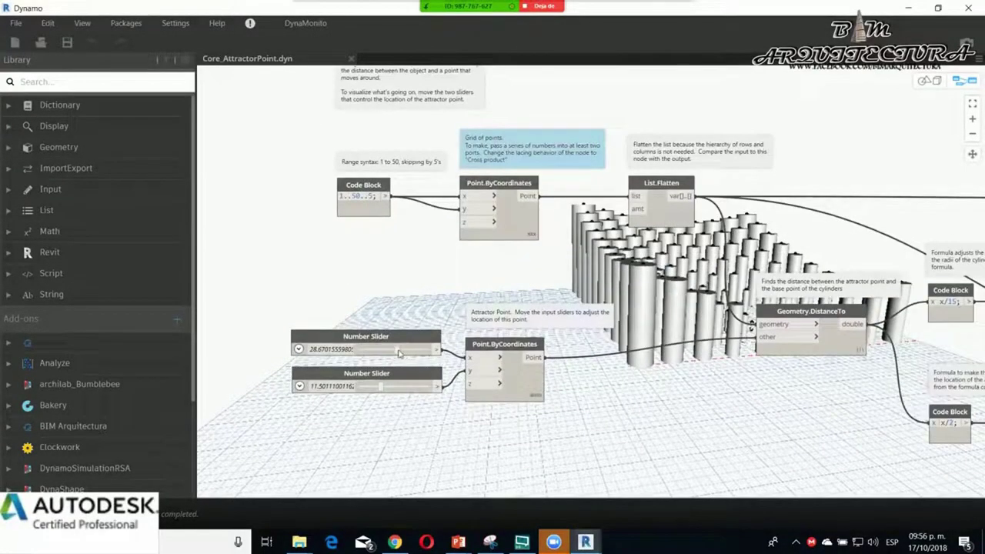
# Move the attractor point by setting its sliders to 33.9 (x) and 19.8 (y)
pyautogui.moveTo(399, 353)
pyautogui.mouseDown()
pyautogui.moveTo(378, 354)
pyautogui.moveTo(398, 353)
pyautogui.mouseUp()
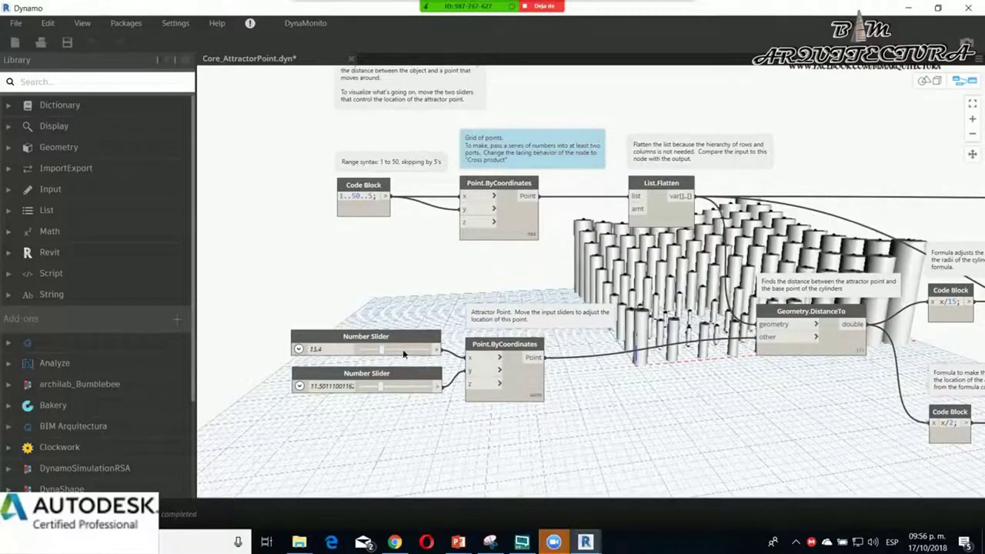
pyautogui.click(403, 353)
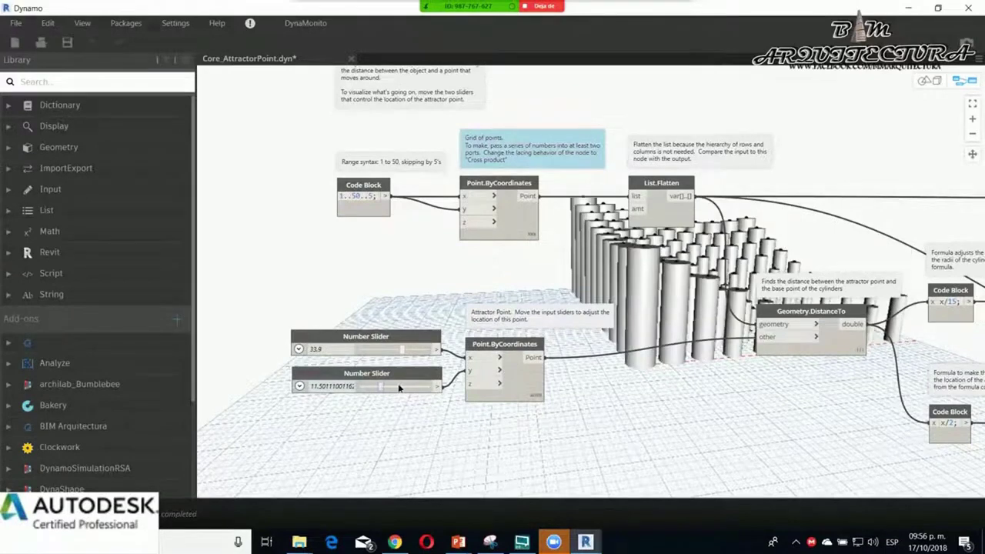
pyautogui.click(401, 388)
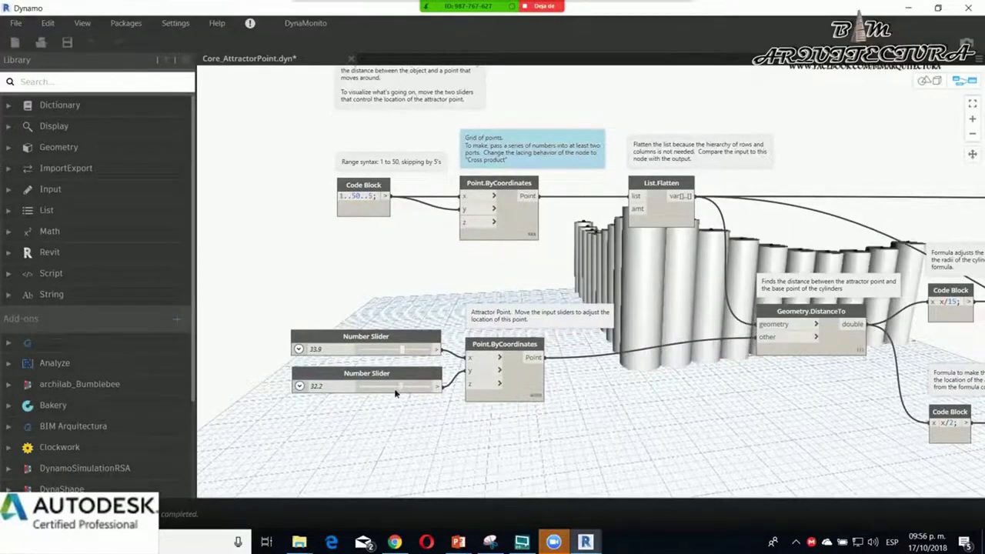
pyautogui.click(380, 388)
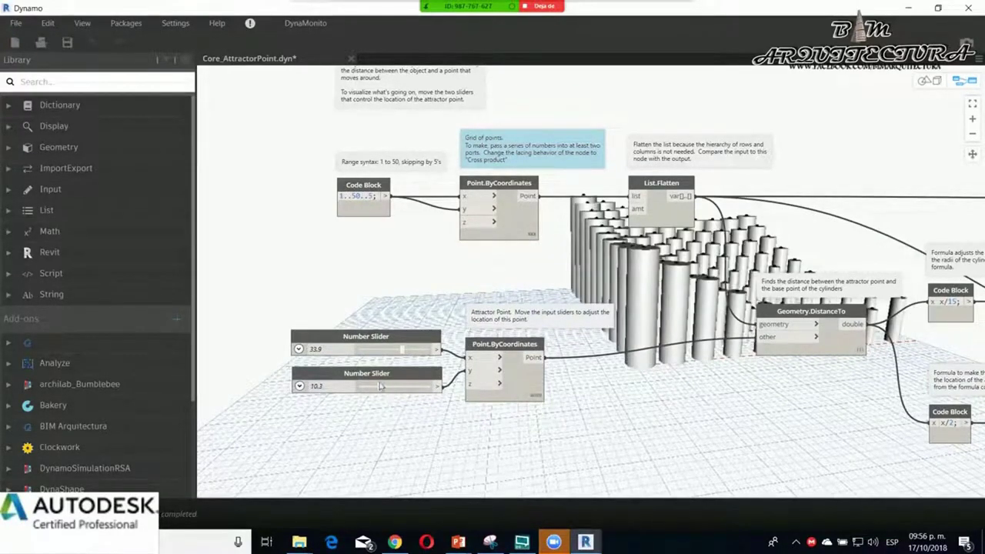
pyautogui.click(389, 388)
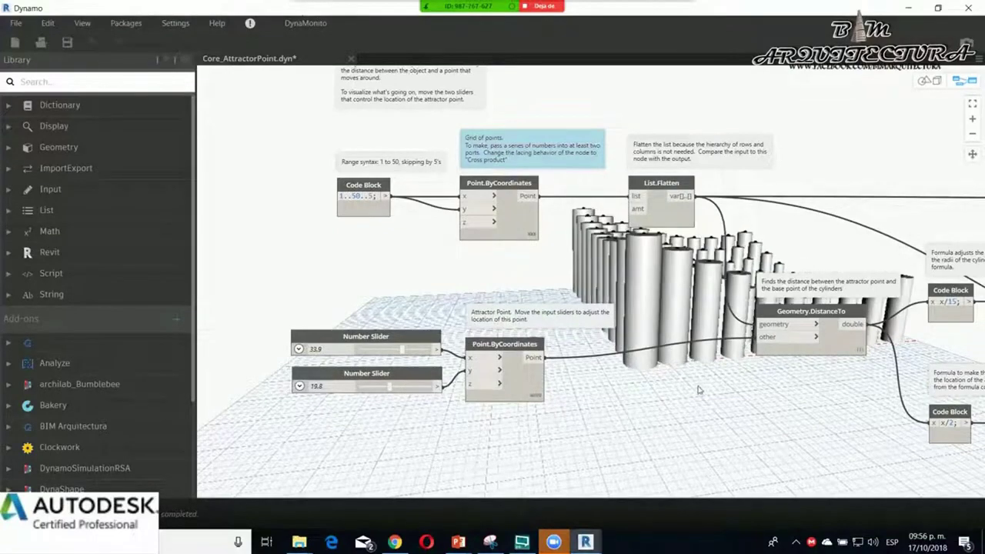
# Zoom out and pan to the range Code Block feeding the grid Point.ByCoordinates node
pyautogui.scroll(-3, 629, 413)
pyautogui.scroll(4, 539, 206)
pyautogui.scroll(1, 538, 206)
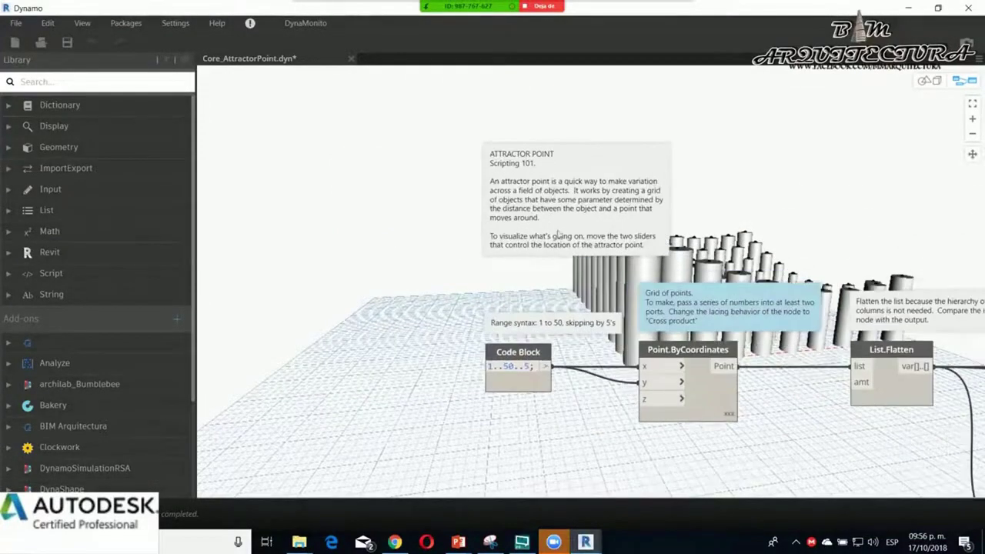
pyautogui.scroll(1, 504, 227)
pyautogui.scroll(1, 505, 228)
pyautogui.scroll(1, 410, 135)
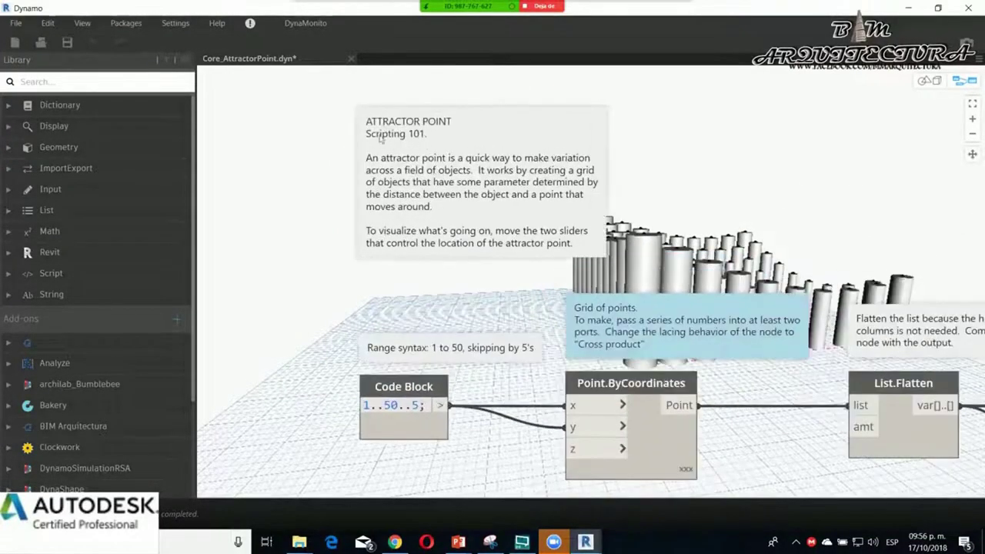
pyautogui.scroll(2, 413, 158)
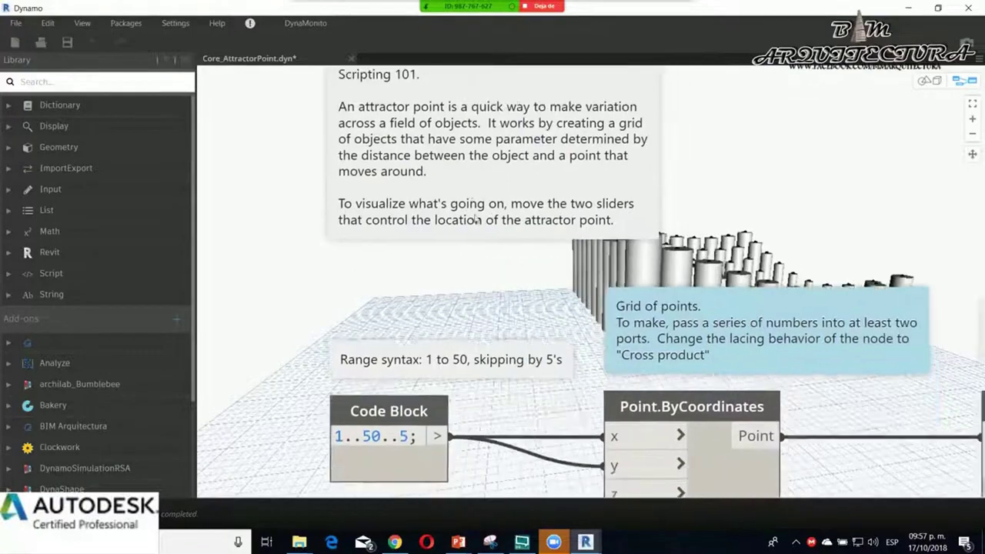
pyautogui.moveTo(517, 327); pyautogui.dragTo(423, 259, button='middle')
# Frame the grid nodes with the attractor sliders and shift Point.ByCoordinates slightly right
pyautogui.scroll(-2, 496, 185)
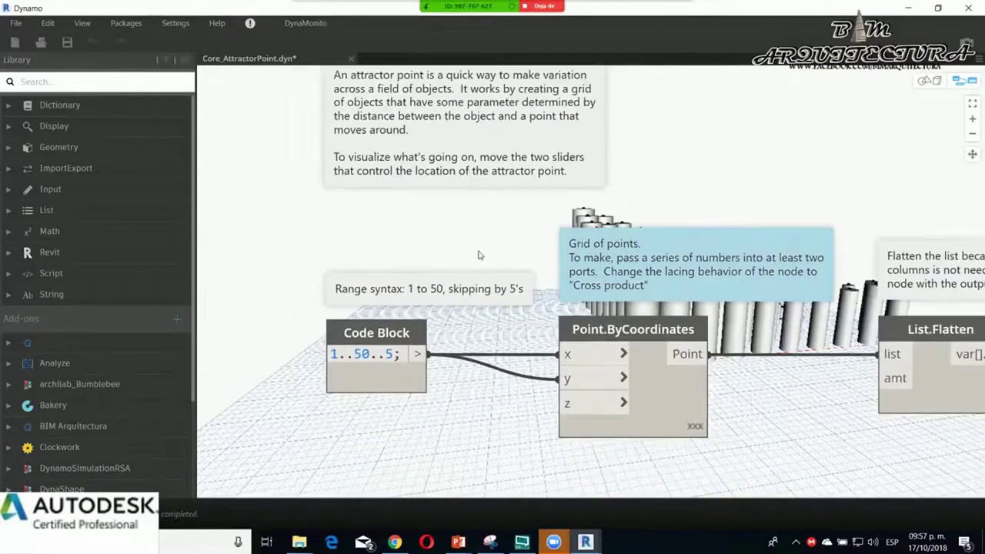
pyautogui.scroll(-2, 485, 259)
pyautogui.moveTo(420, 412); pyautogui.dragTo(414, 371, button='middle')
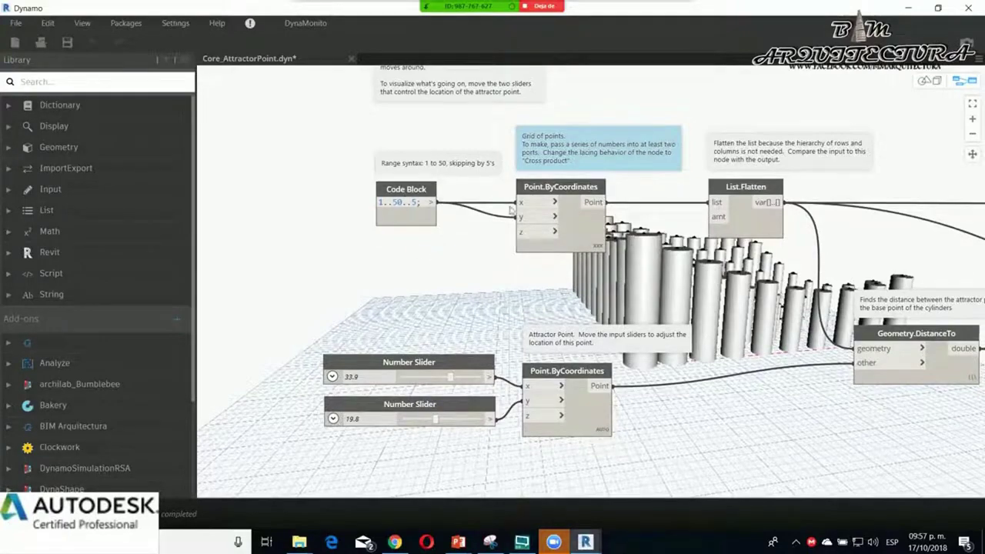
pyautogui.moveTo(542, 181); pyautogui.dragTo(488, 214, button='middle')
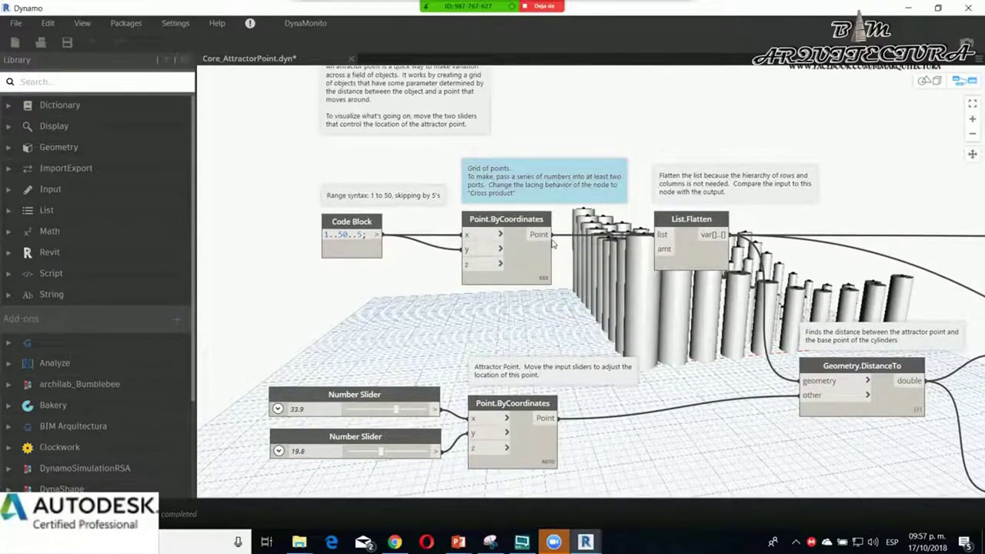
pyautogui.scroll(1, 569, 204)
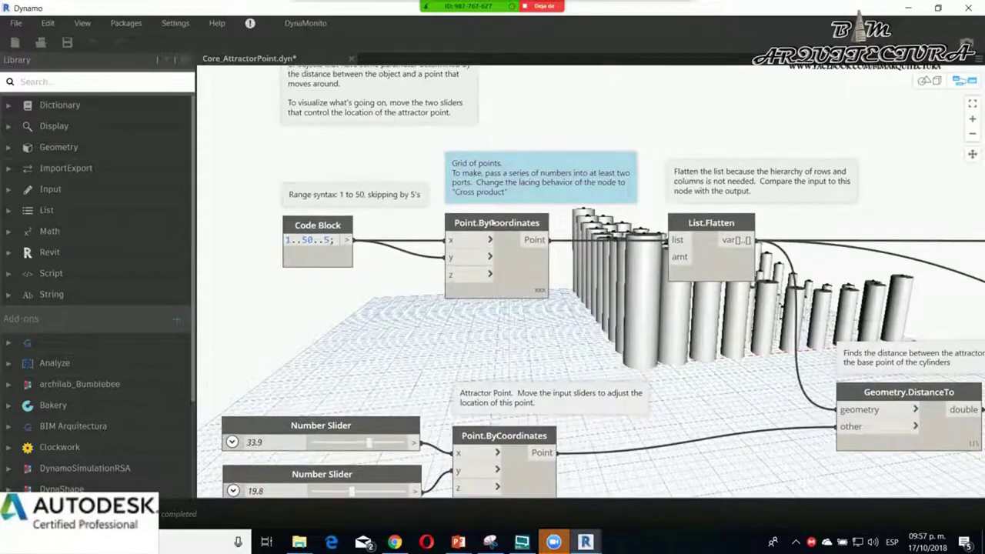
pyautogui.moveTo(495, 222); pyautogui.dragTo(502, 219)
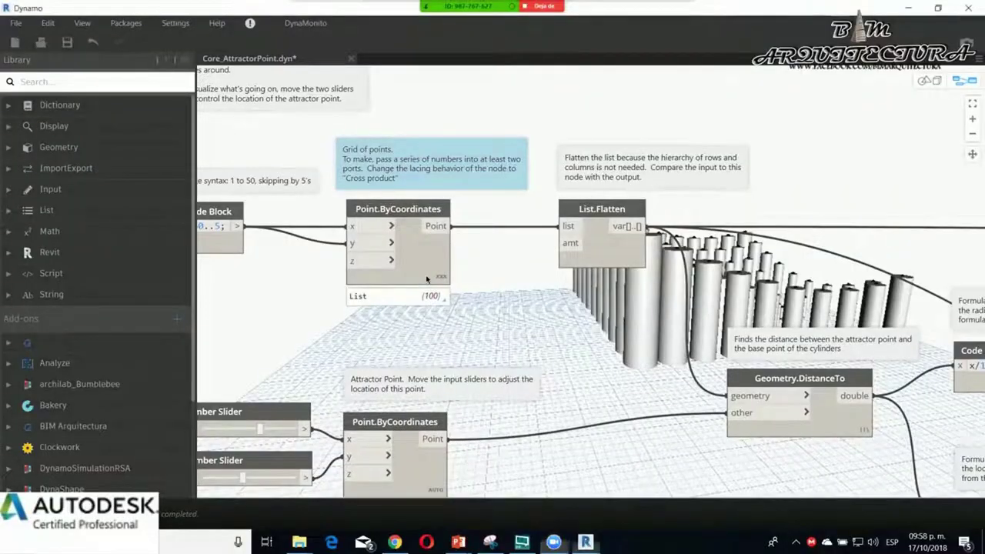
# Try Auto, then Shortest, then Longest lacing on the grid Point.ByCoordinates node
pyautogui.rightClick(428, 278)
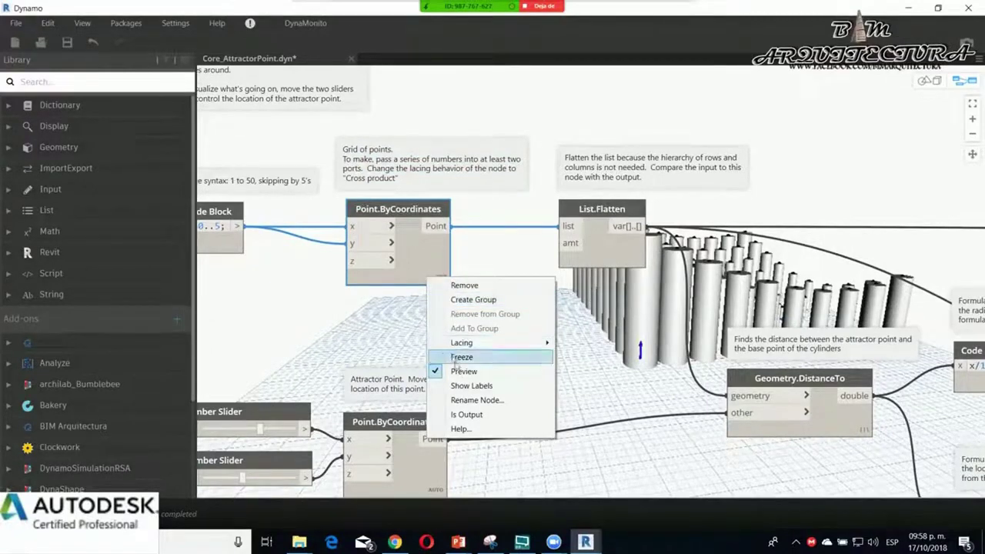
pyautogui.moveTo(462, 343)
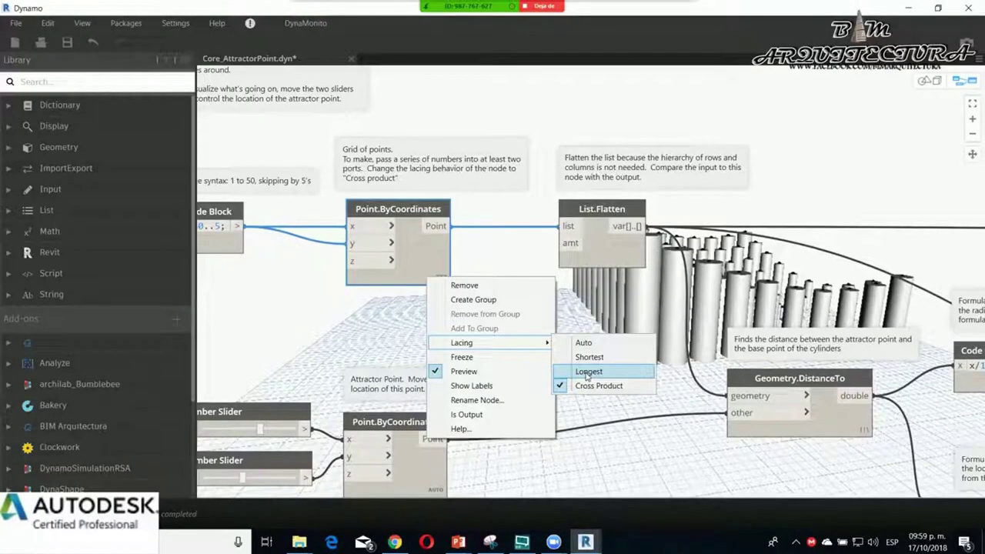
pyautogui.click(583, 342)
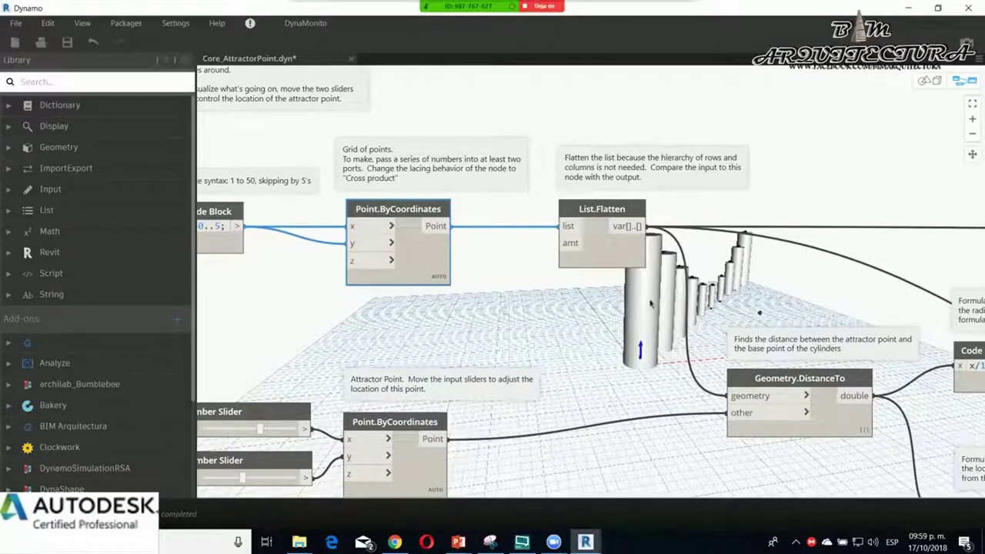
pyautogui.rightClick(433, 270)
pyautogui.moveTo(493, 332)
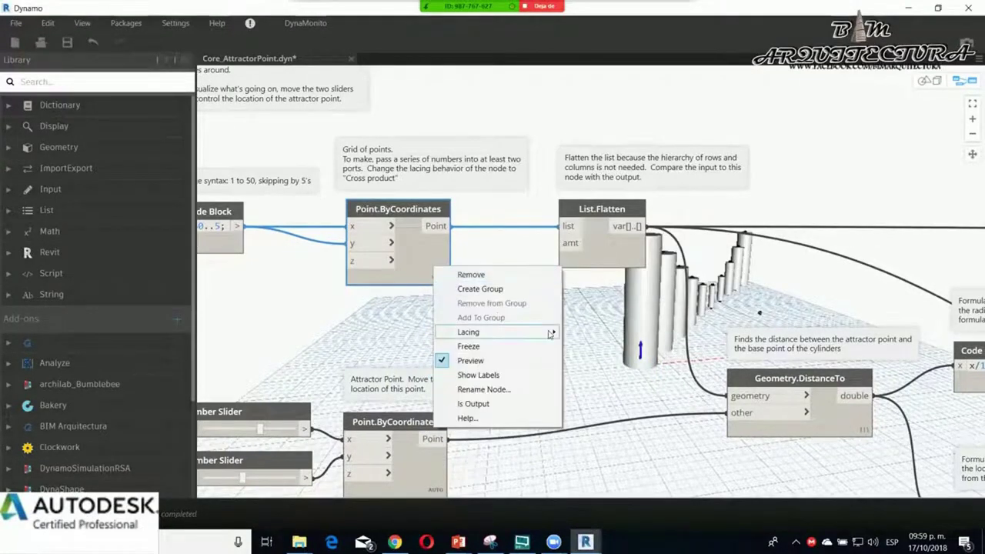
pyautogui.click(585, 347)
pyautogui.moveTo(398, 254)
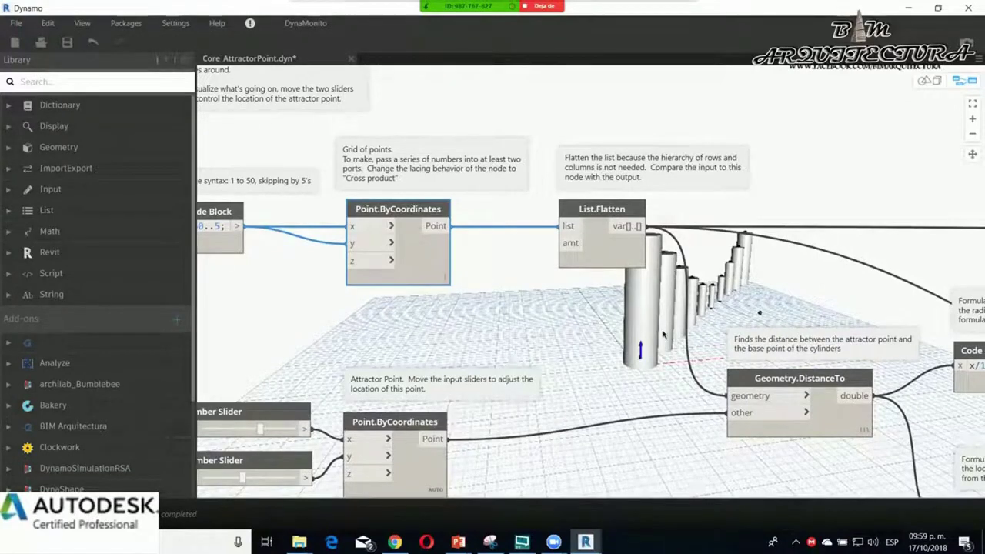
pyautogui.rightClick(426, 263)
pyautogui.moveTo(462, 325)
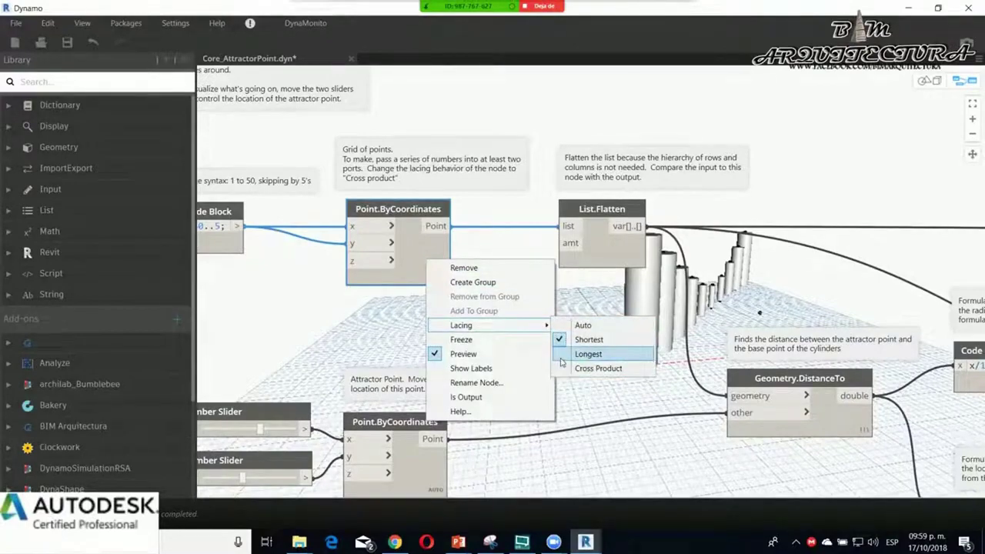
pyautogui.click(588, 354)
# Restore Cross Product lacing so the full cylinder grid returns
pyautogui.moveTo(690, 316); pyautogui.dragTo(641, 333, button='middle')
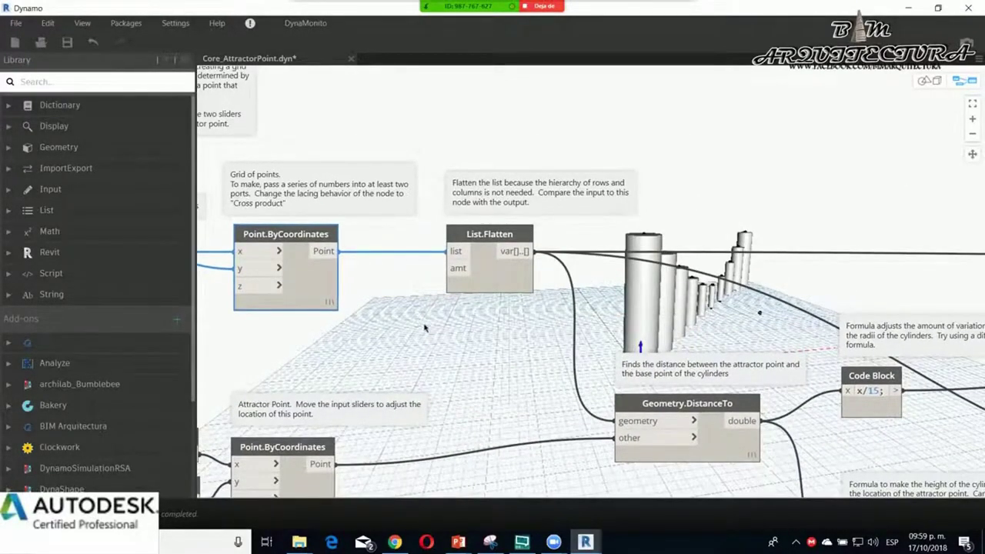
pyautogui.rightClick(322, 289)
pyautogui.moveTo(368, 352)
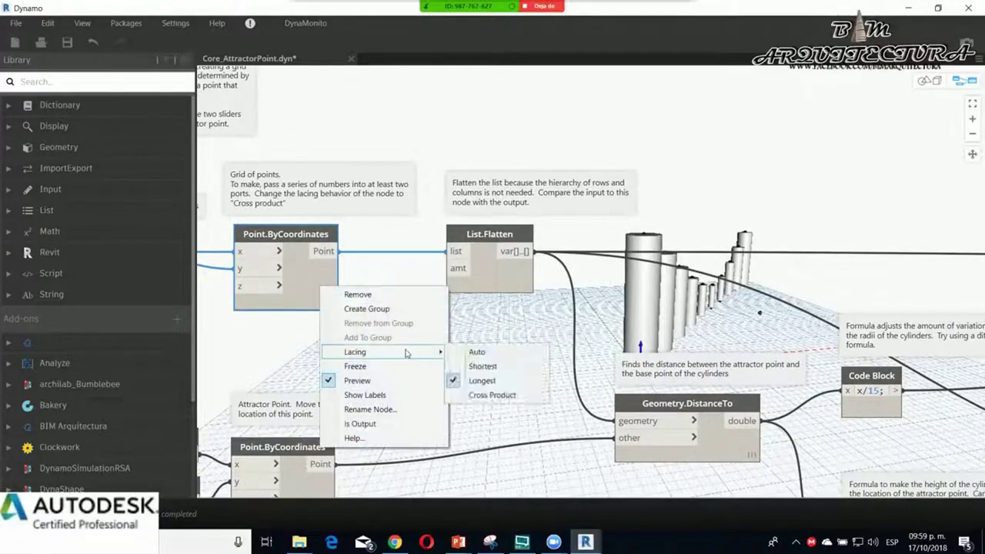
pyautogui.click(472, 400)
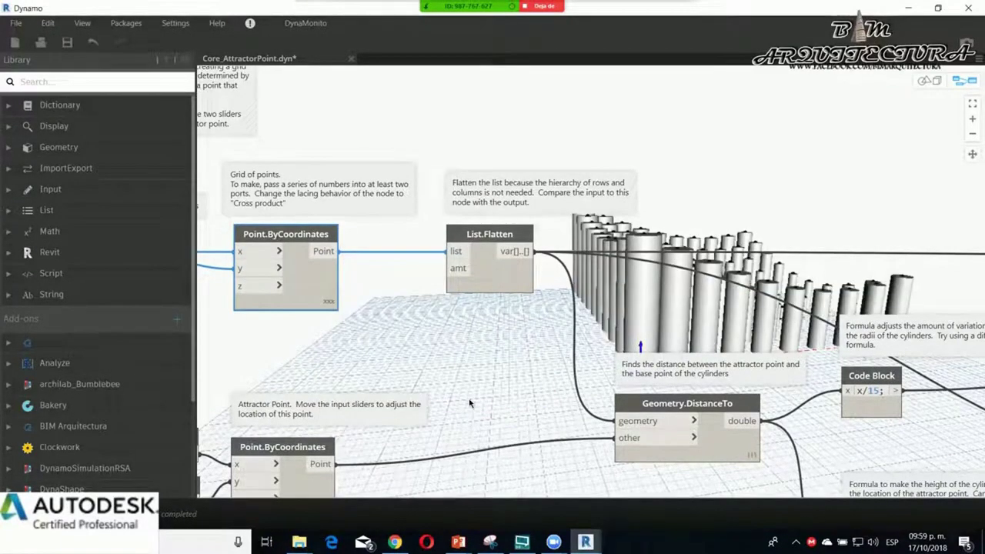
# Pan and zoom to Geometry.DistanceTo and nudge it slightly left and down
pyautogui.scroll(-2, 577, 314)
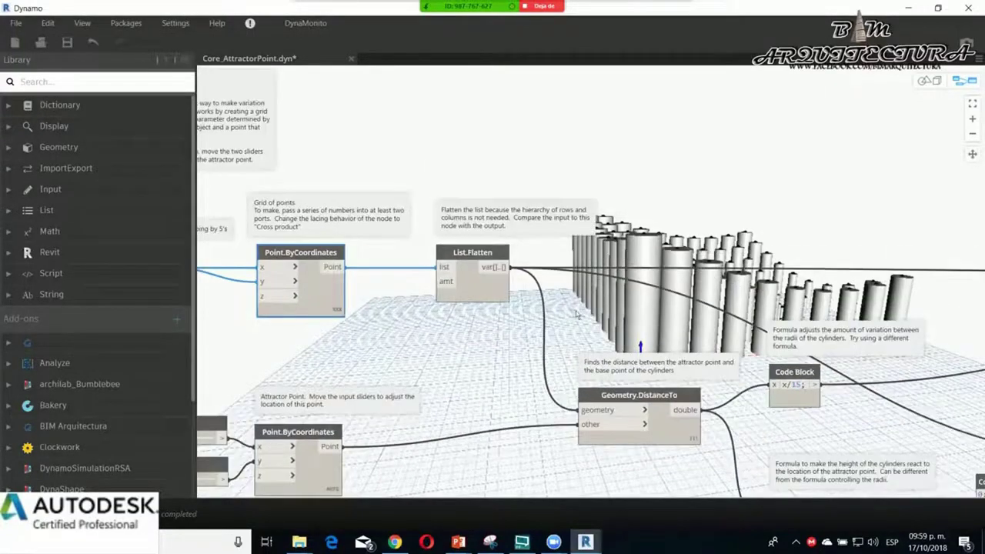
pyautogui.moveTo(578, 314); pyautogui.dragTo(605, 314, button='middle')
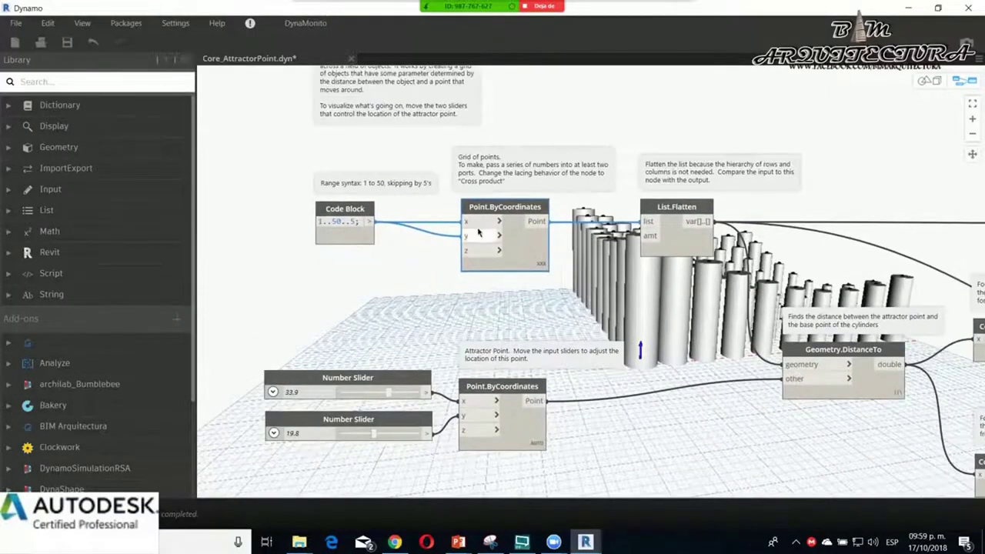
pyautogui.moveTo(438, 311)
pyautogui.mouseDown(button='middle')
pyautogui.moveTo(395, 298)
pyautogui.moveTo(217, 298)
pyautogui.mouseUp(button='middle')
pyautogui.scroll(1, 645, 254)
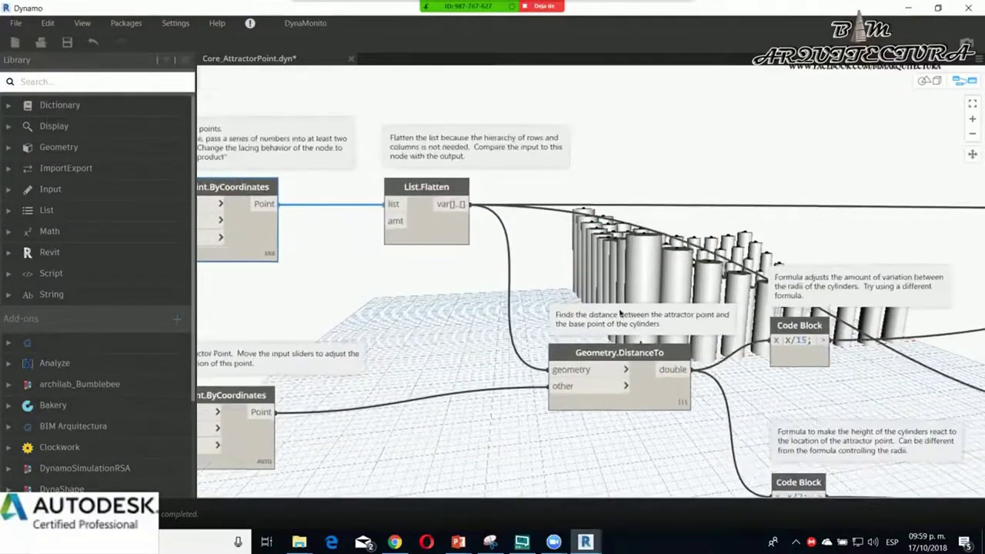
pyautogui.scroll(1, 582, 336)
pyautogui.scroll(2, 592, 310)
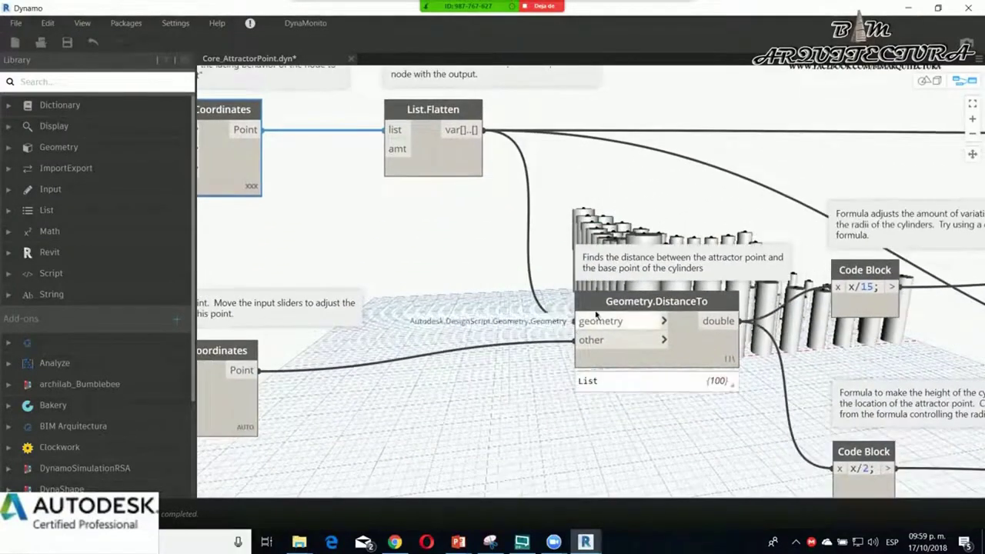
pyautogui.moveTo(593, 310); pyautogui.dragTo(574, 314)
# Move the distance explanation note slightly left
pyautogui.scroll(-1, 492, 331)
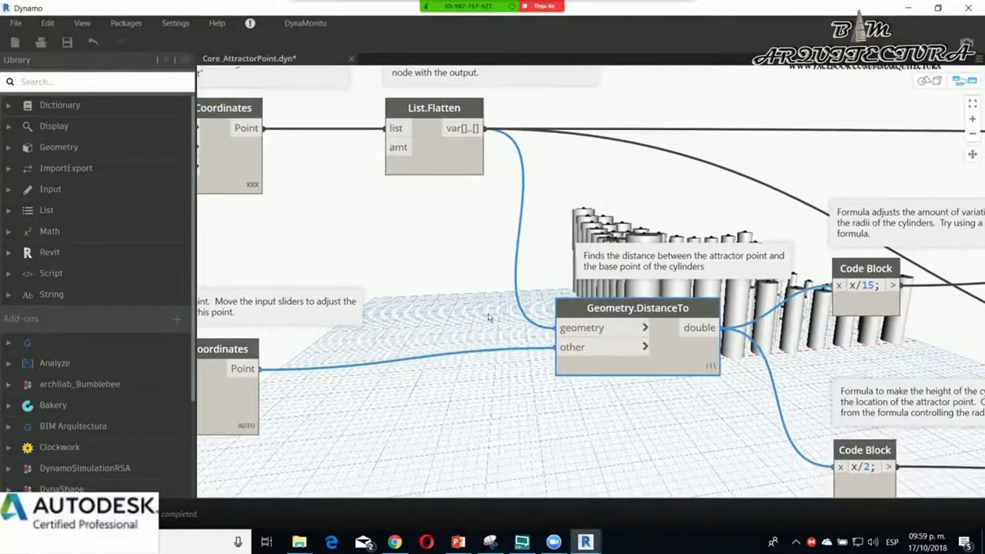
pyautogui.scroll(-1, 539, 319)
pyautogui.scroll(-1, 601, 300)
pyautogui.scroll(-1, 655, 278)
pyautogui.scroll(3, 655, 277)
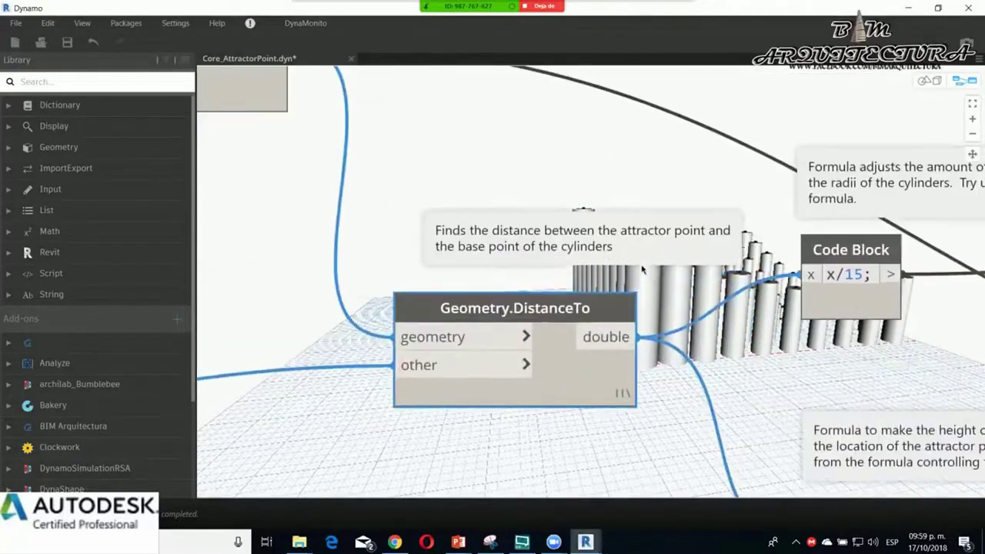
pyautogui.moveTo(567, 223); pyautogui.dragTo(542, 227)
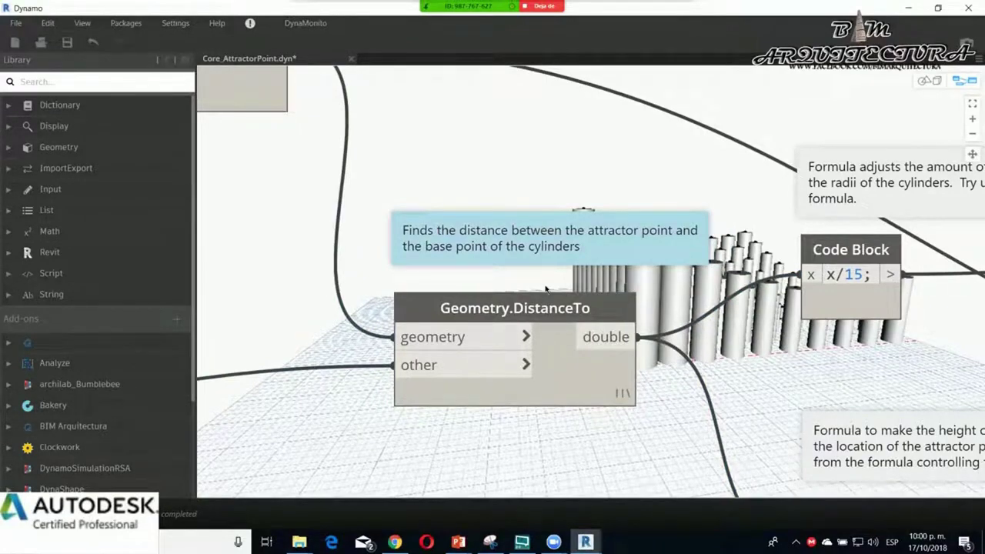
# Centre the x/15 radius Code Block and nudge it to the right
pyautogui.scroll(-2, 554, 293)
pyautogui.scroll(-2, 585, 304)
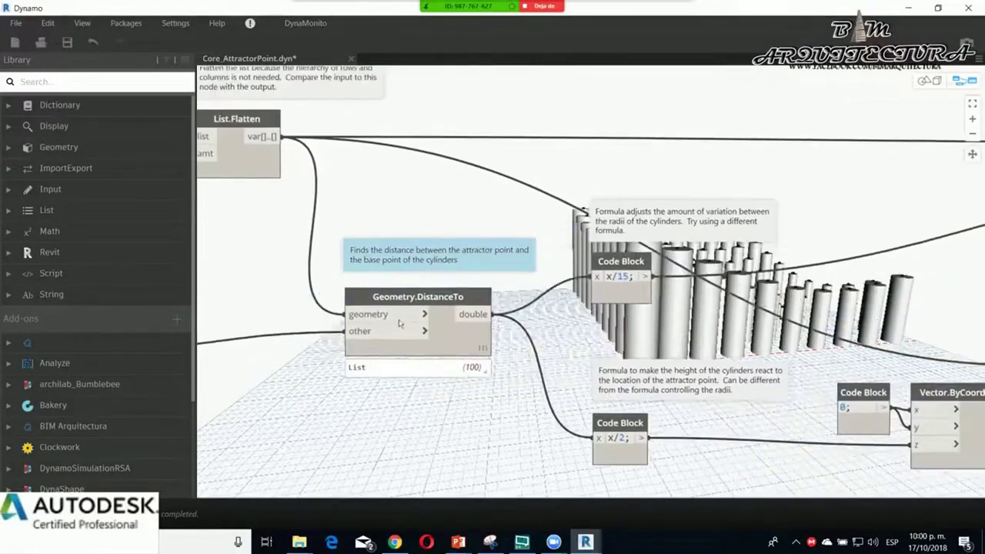
pyautogui.scroll(2, 600, 314)
pyautogui.moveTo(600, 315); pyautogui.dragTo(571, 324, button='middle')
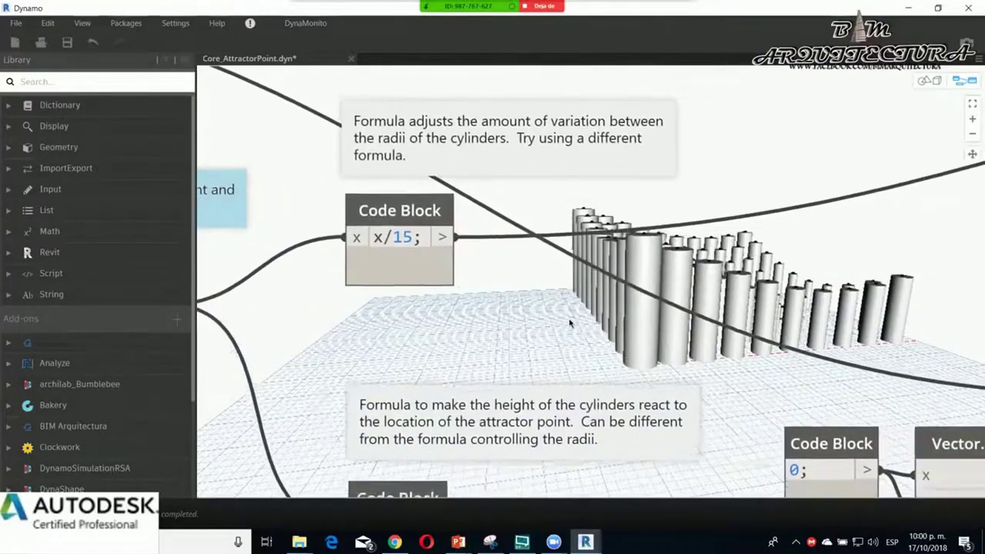
pyautogui.moveTo(392, 228); pyautogui.dragTo(434, 228)
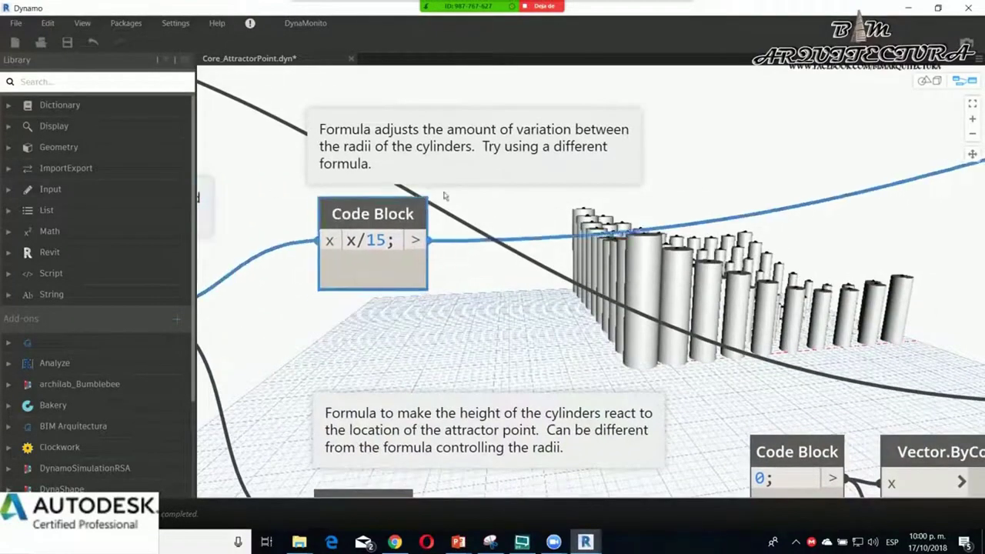
pyautogui.scroll(-1, 491, 314)
pyautogui.scroll(-1, 491, 314)
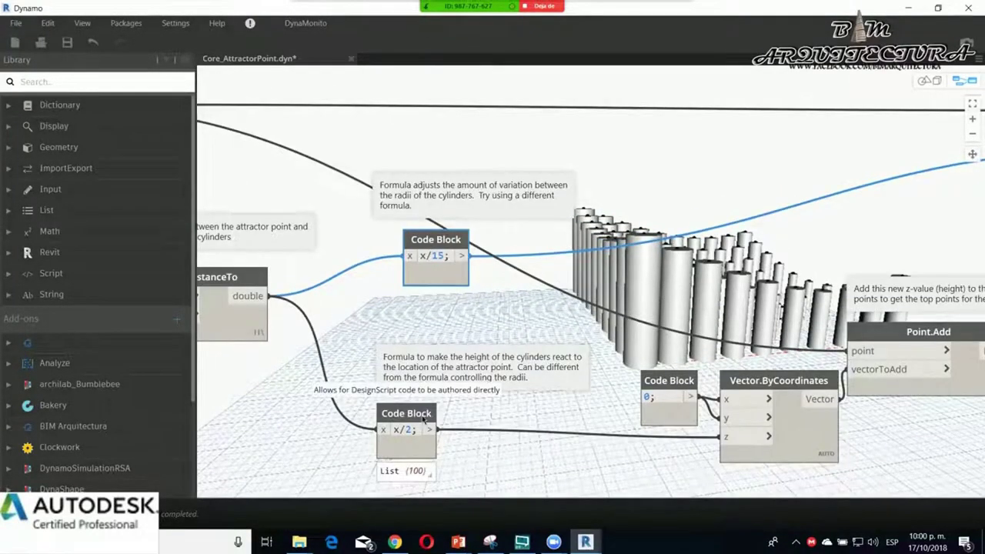
# Nudge the x/2 height block right, then view Point.Add and Cylinder.ByPointsRadius
pyautogui.moveTo(406, 410); pyautogui.dragTo(451, 416)
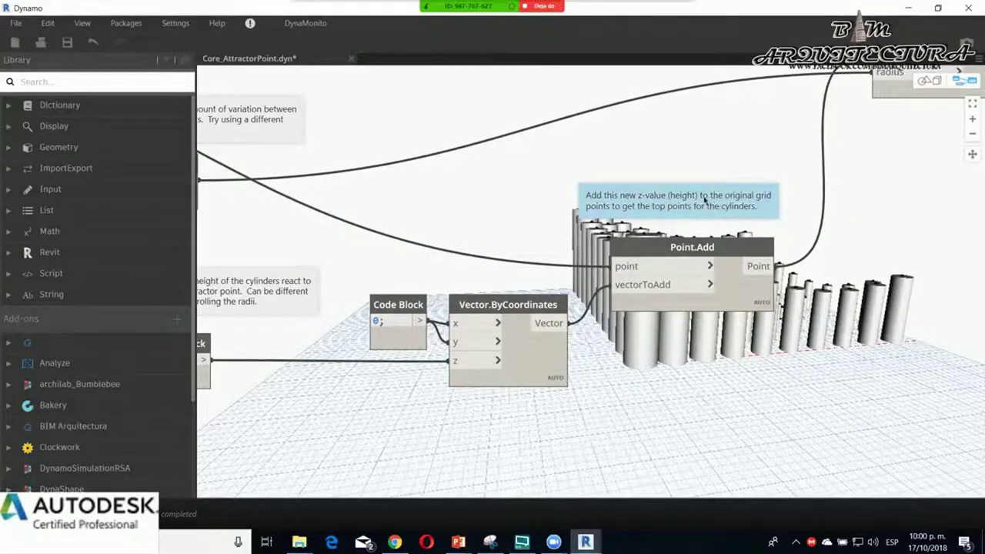
pyautogui.moveTo(703, 195); pyautogui.dragTo(494, 300, button='middle')
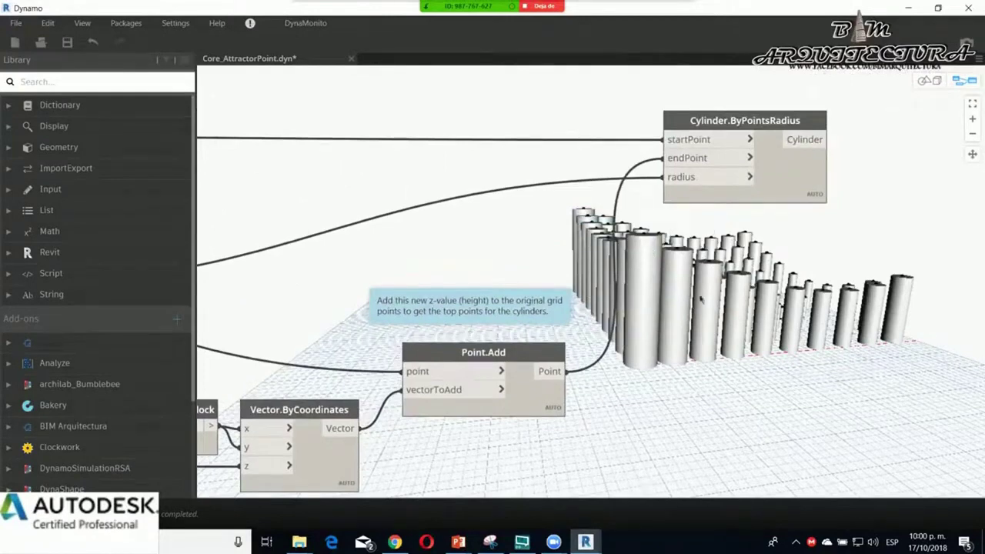
pyautogui.moveTo(729, 120)
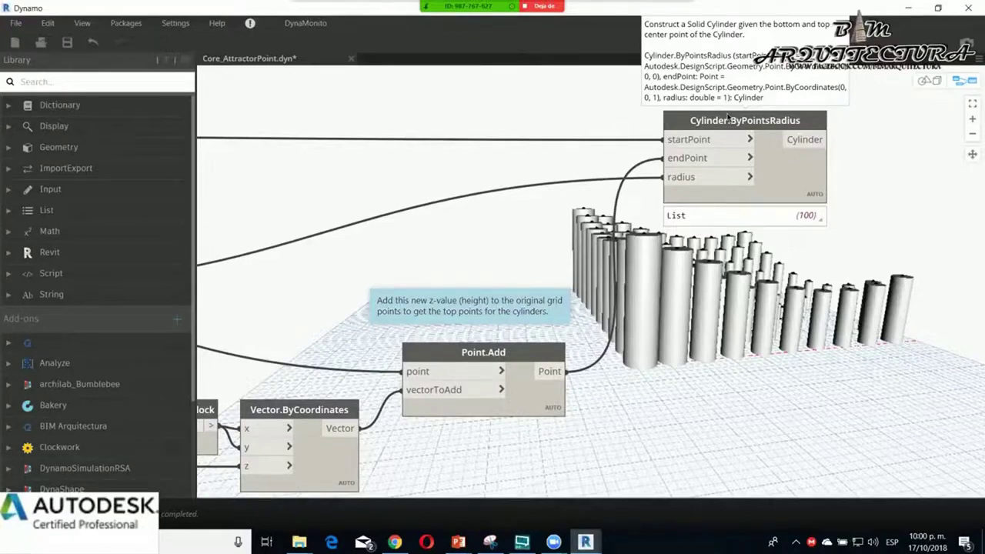
pyautogui.scroll(-2, 493, 277)
pyautogui.moveTo(493, 308)
pyautogui.mouseDown(button='middle')
pyautogui.moveTo(493, 192)
pyautogui.moveTo(585, 231)
pyautogui.moveTo(659, 225)
pyautogui.mouseUp(button='middle')
pyautogui.scroll(-3, 493, 231)
pyautogui.scroll(2, 566, 225)
pyautogui.scroll(2, 568, 216)
pyautogui.scroll(2, 570, 208)
pyautogui.scroll(2, 570, 200)
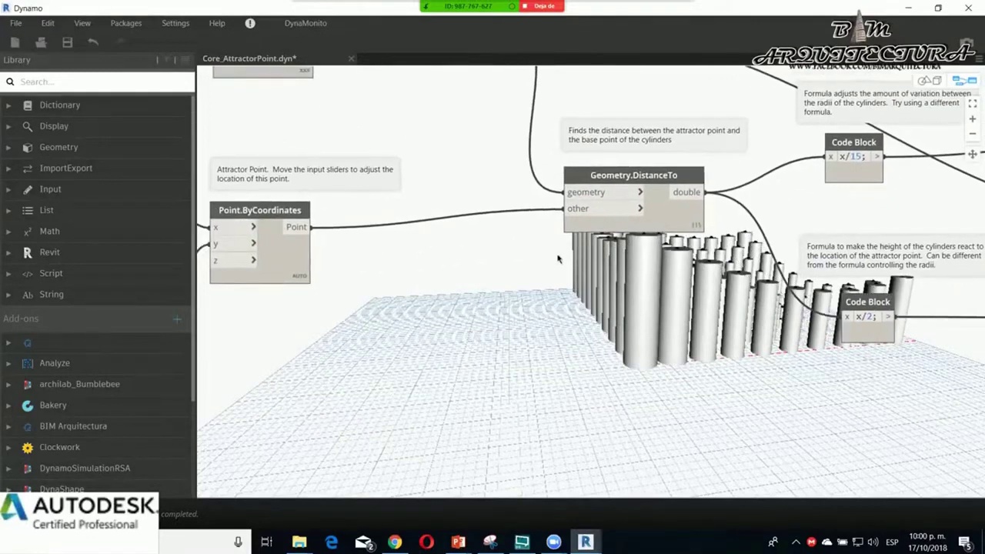
pyautogui.scroll(-2, 559, 260)
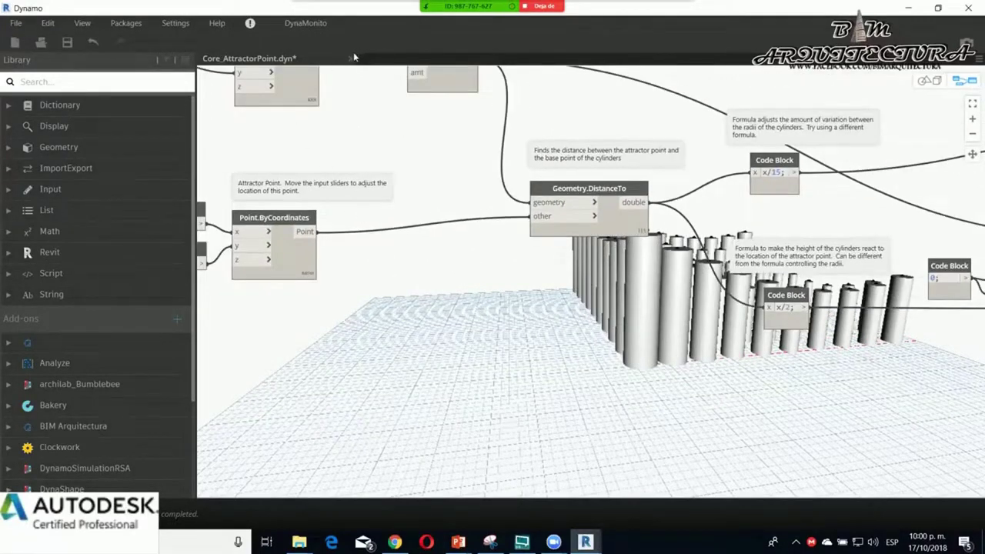